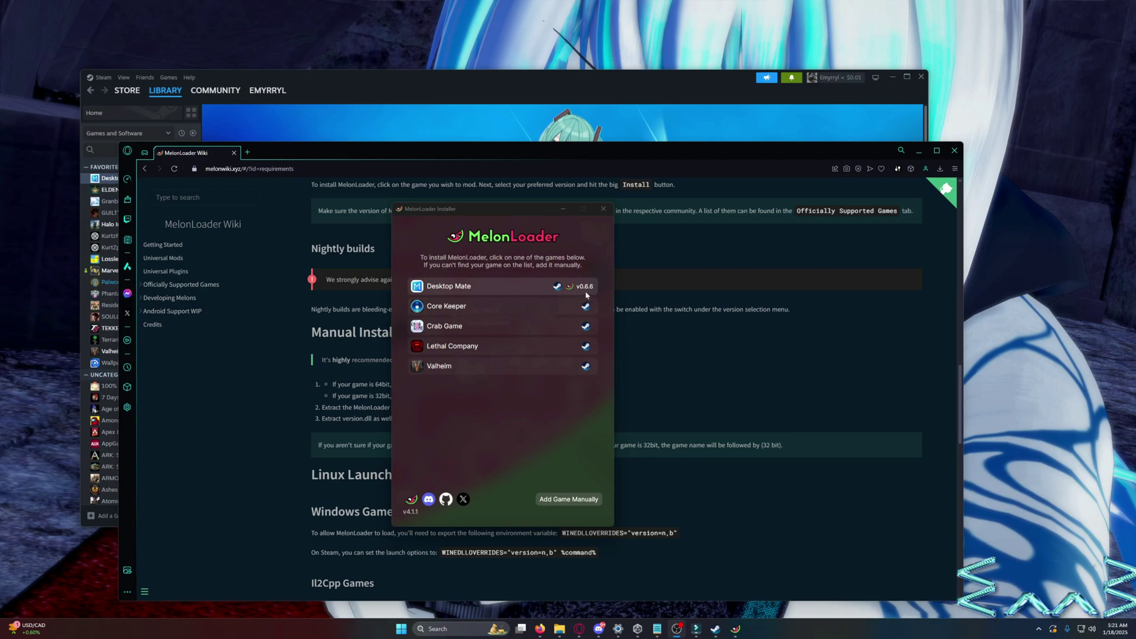
# - Select Desktop Mate in the MelonLoader installer and install MelonLoader for it
pyautogui.click(506, 290)
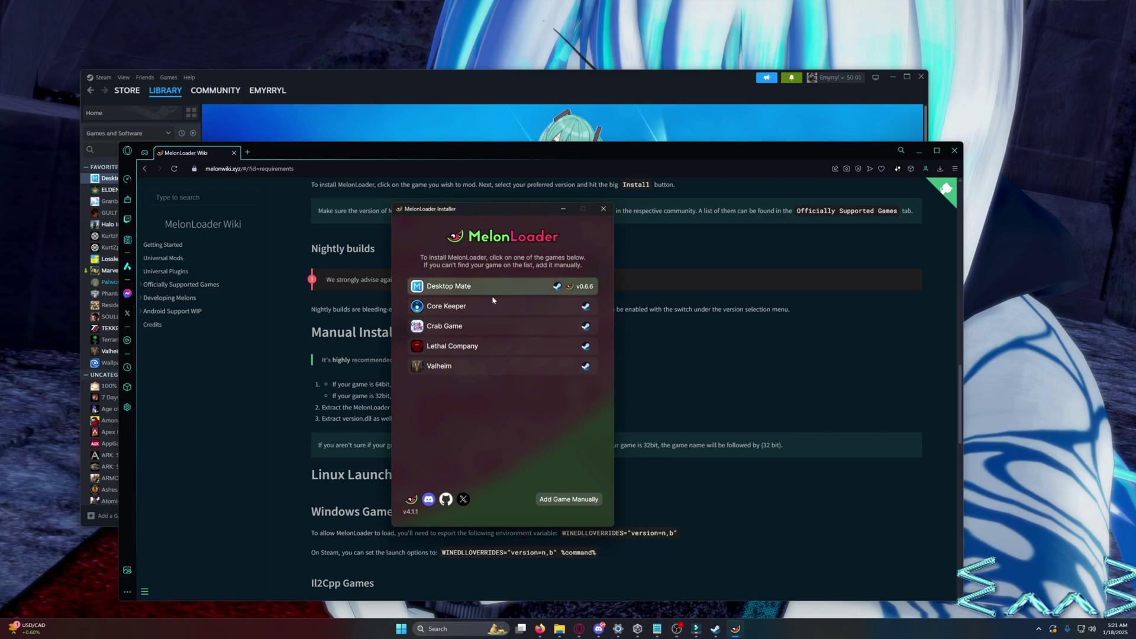
pyautogui.click(467, 497)
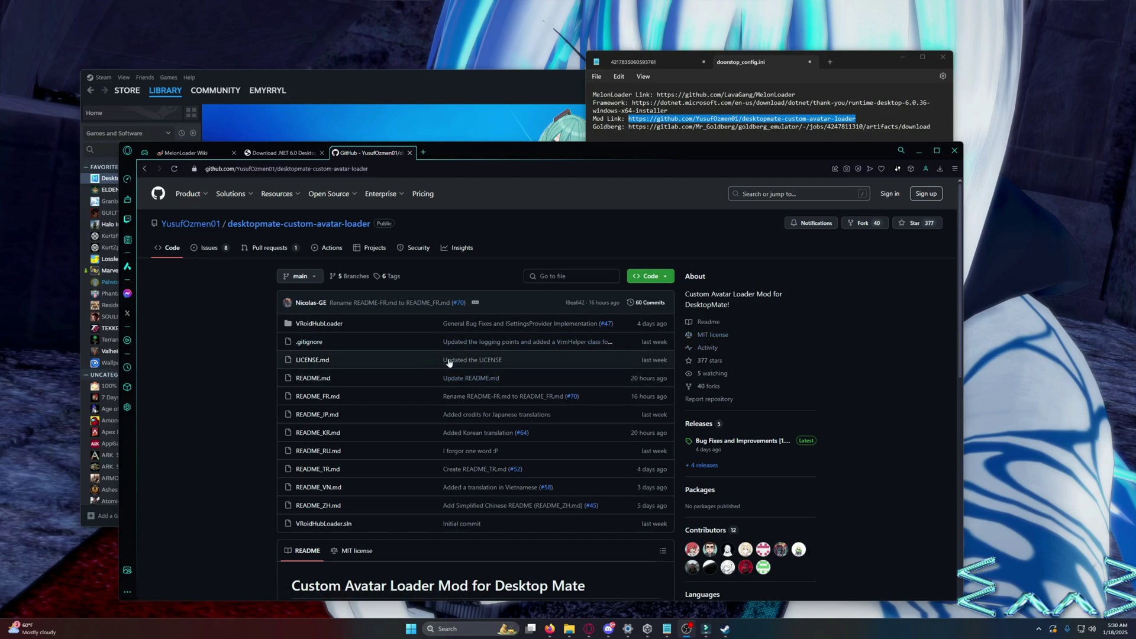
# - Open the releases of the desktopmate-custom-avatar-loader repository and look through them for the latest release's CustomAvatarLoader.zip asset
pyautogui.scroll(-1, 752, 449)
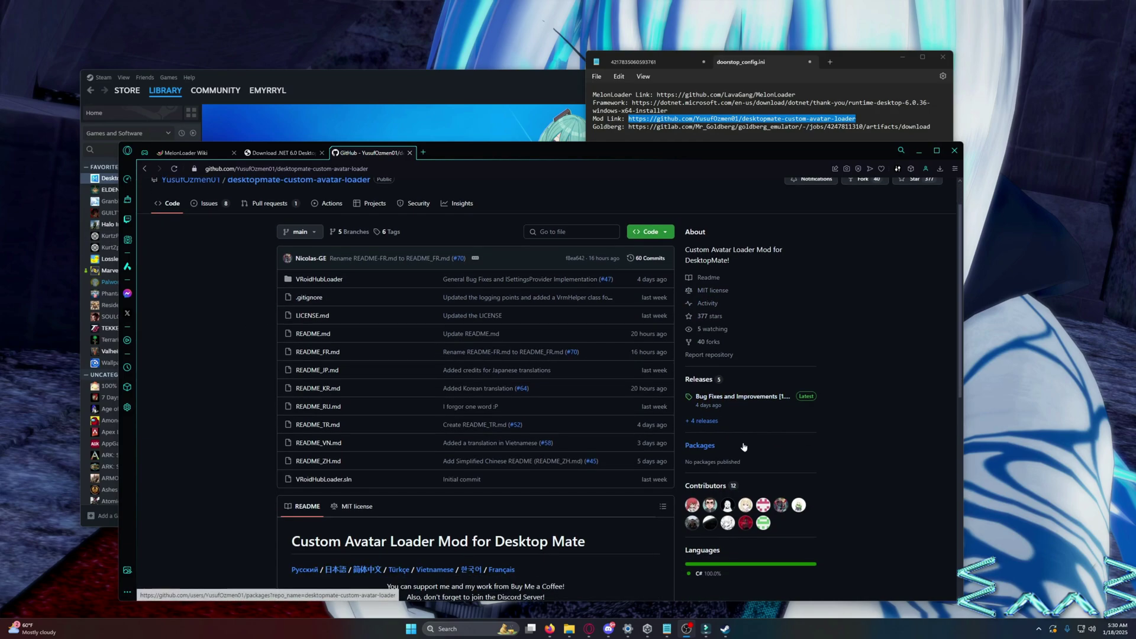
pyautogui.click(707, 421)
pyautogui.scroll(-10, 676, 360)
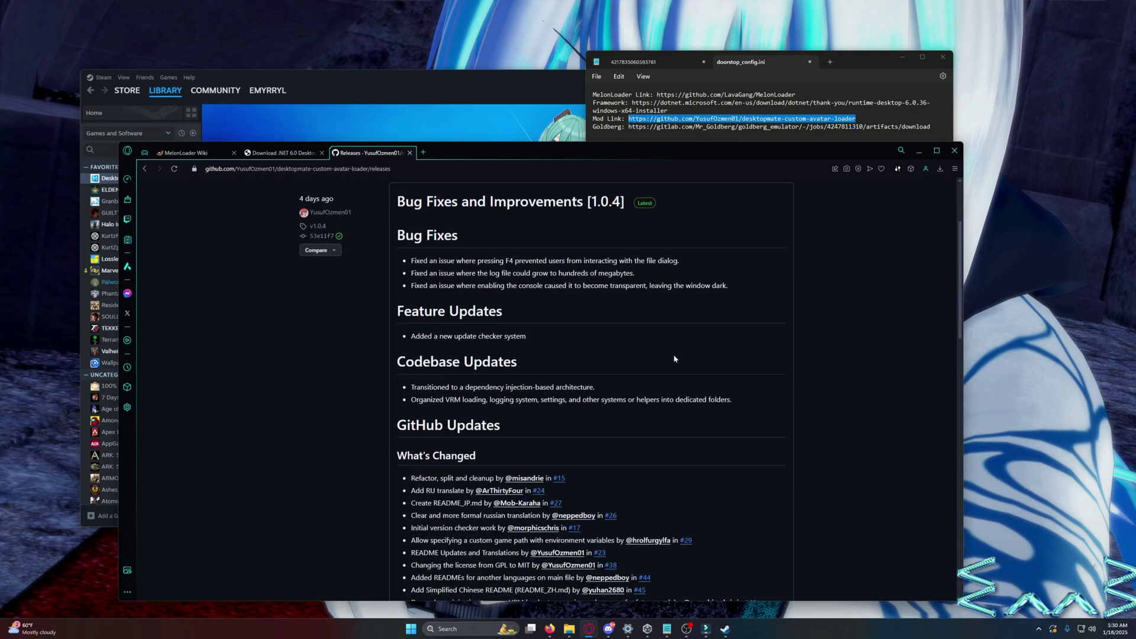
pyautogui.scroll(-3, 591, 406)
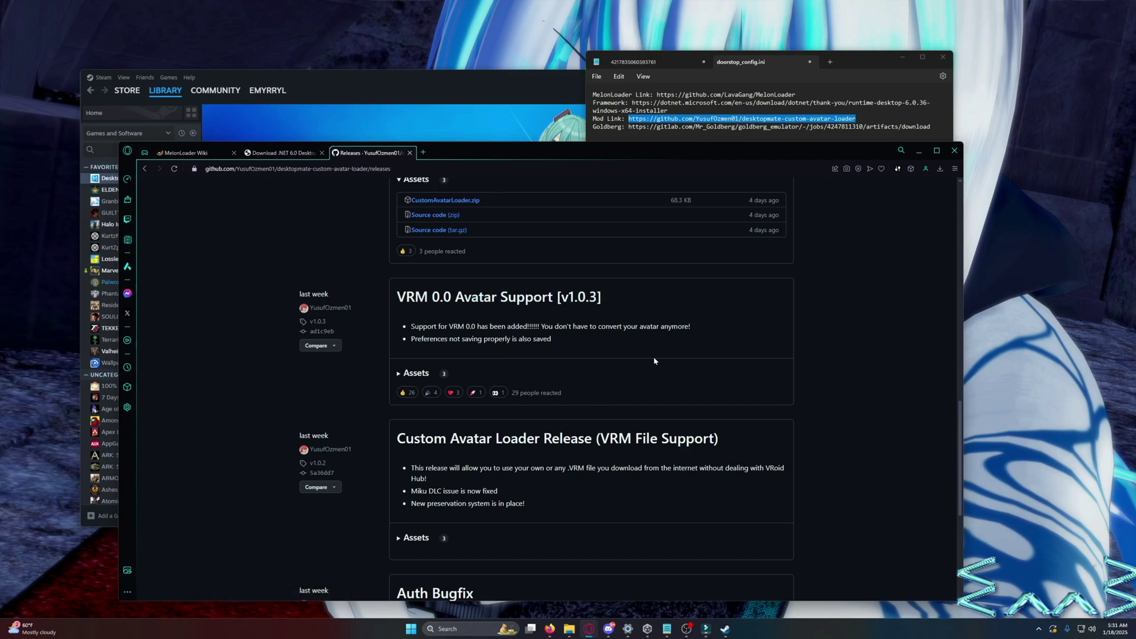
pyautogui.scroll(10, 659, 359)
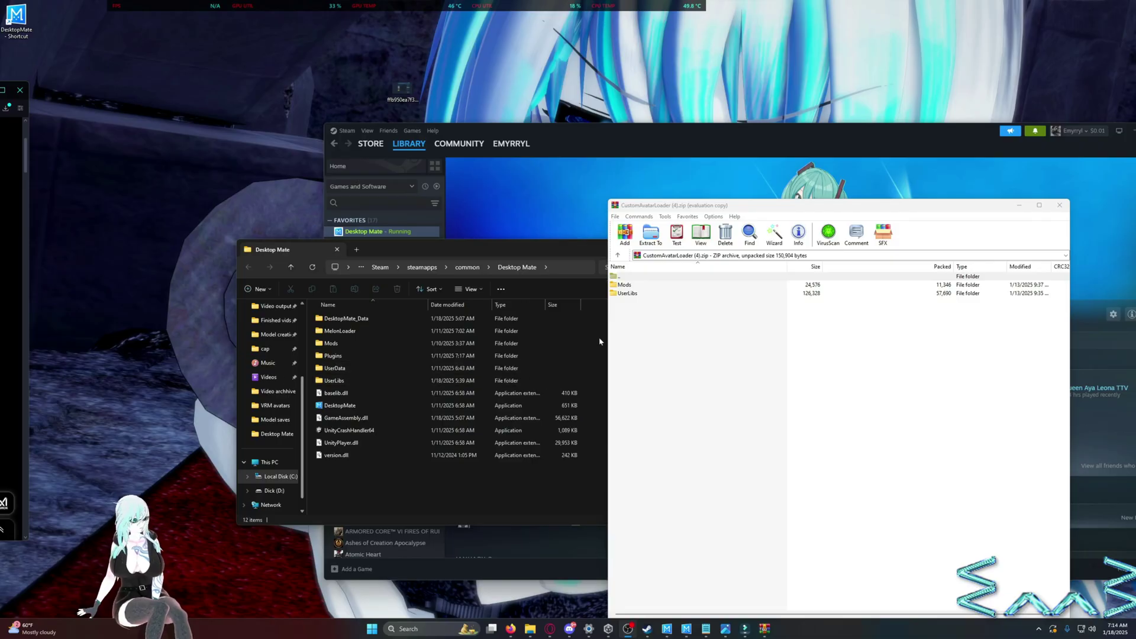
# - Extract the Mods and UserLibs folders from the CustomAvatarLoader archive into the Desktop Mate game folder
pyautogui.click(670, 292)
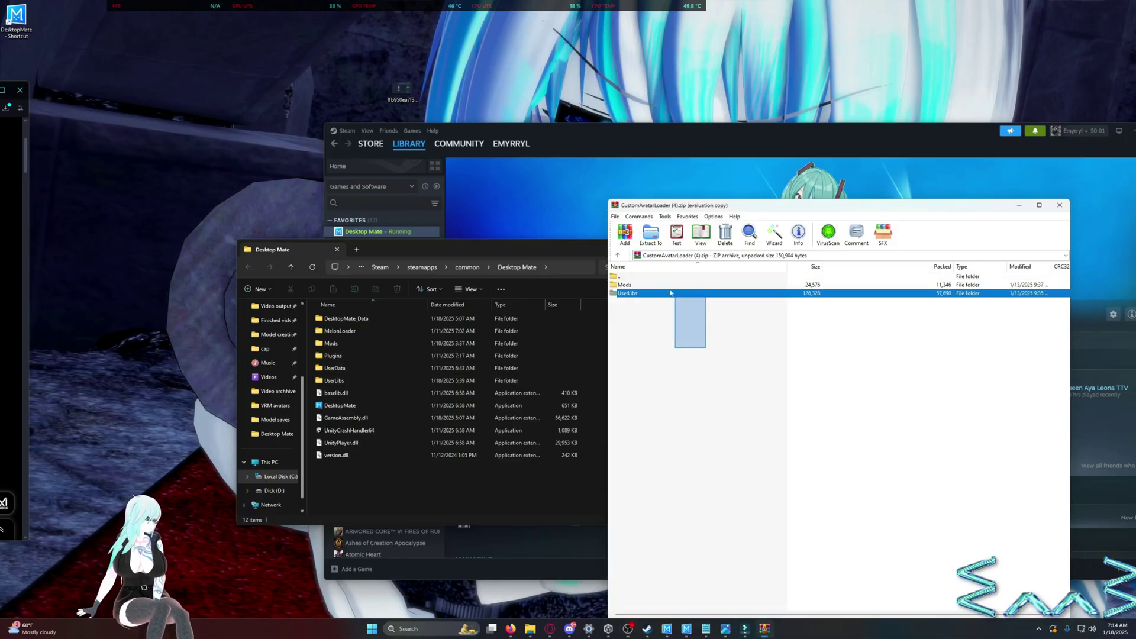
pyautogui.moveTo(671, 293); pyautogui.dragTo(536, 408)
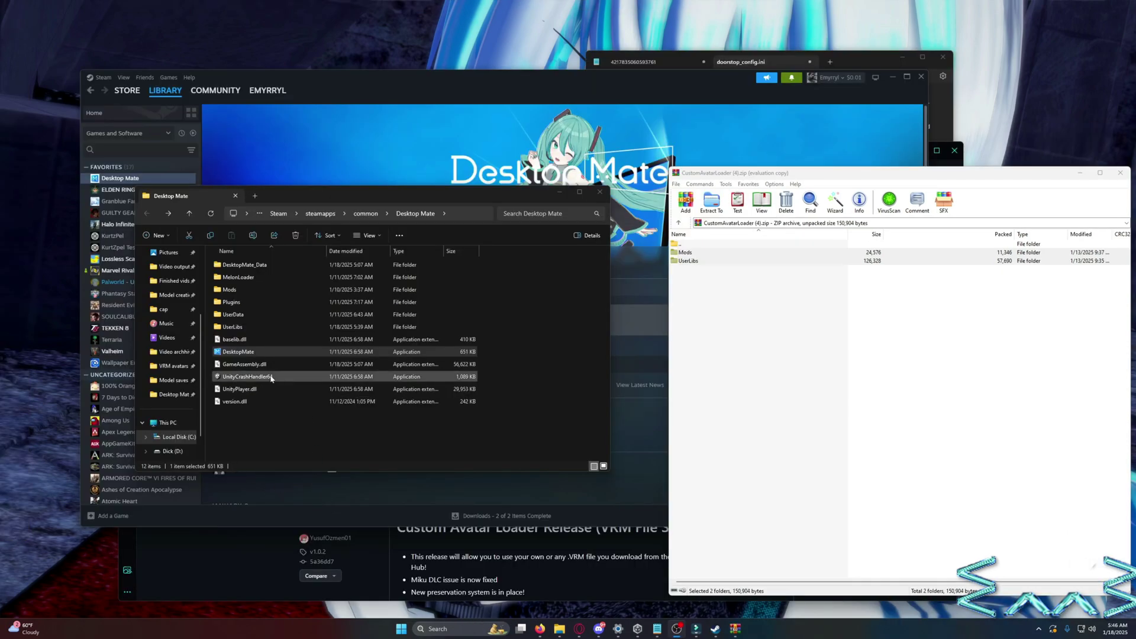
# - Launch Desktop Mate from the Steam library and load VRMyrryl 2025.vrm as the custom avatar
pyautogui.click(636, 485)
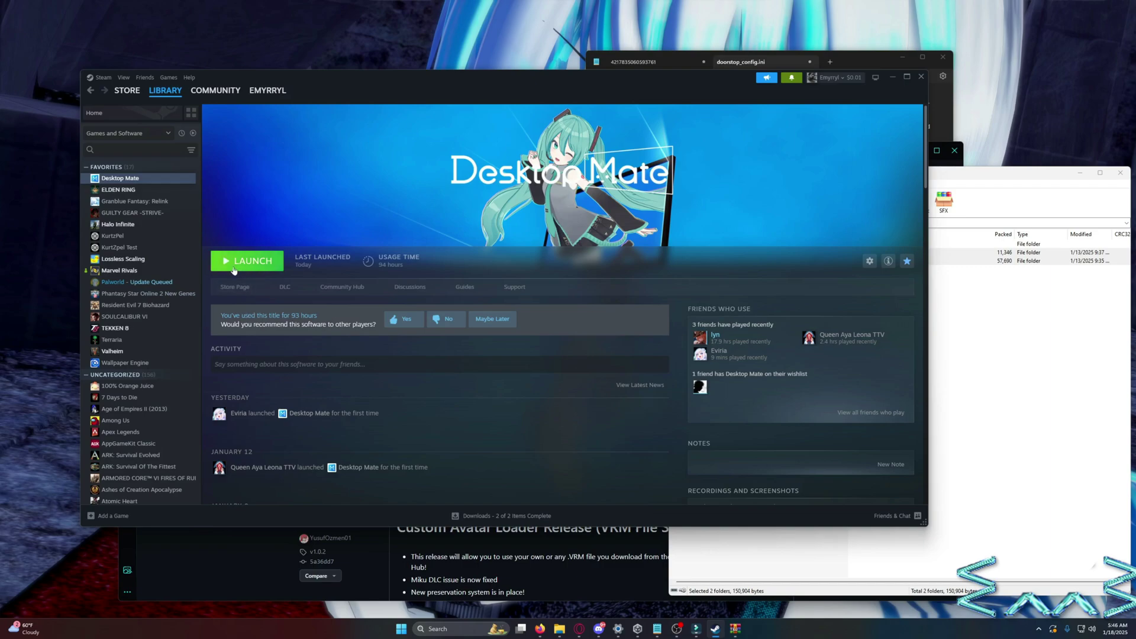
pyautogui.click(275, 261)
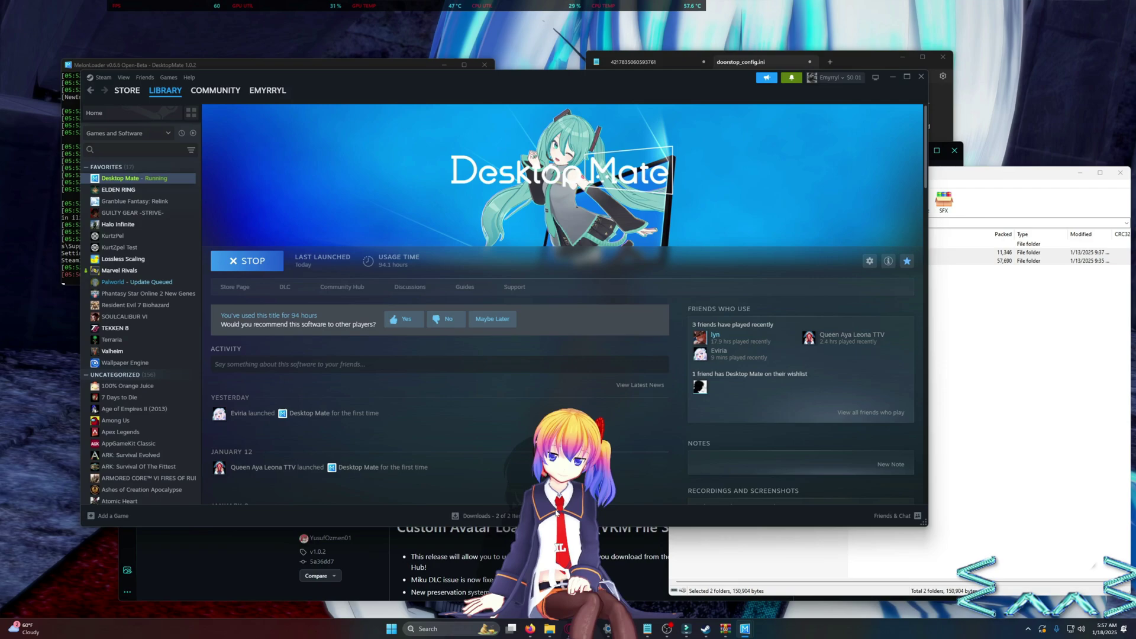
pyautogui.press('F4')
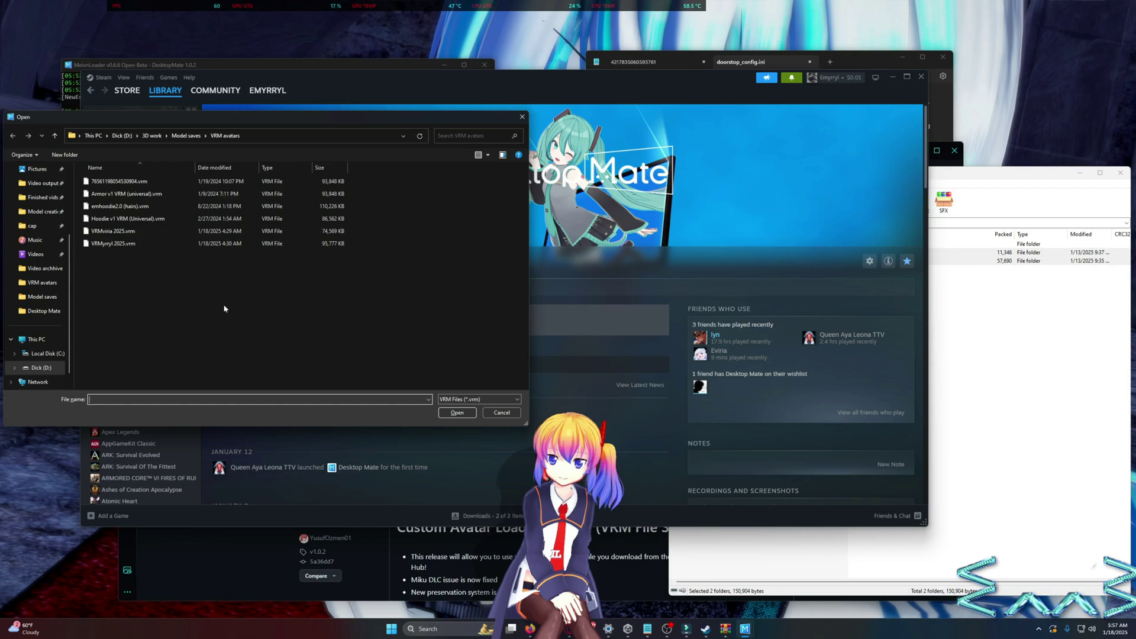
pyautogui.doubleClick(144, 247)
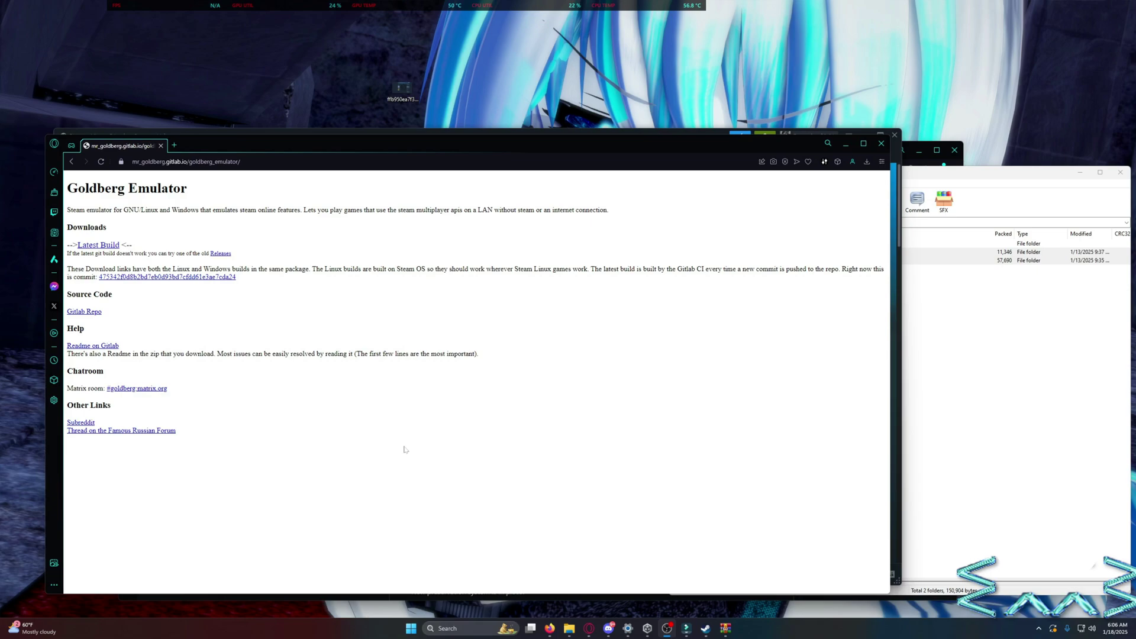
# - Download the latest Goldberg Emulator build and bring its archive into view
pyautogui.click(92, 248)
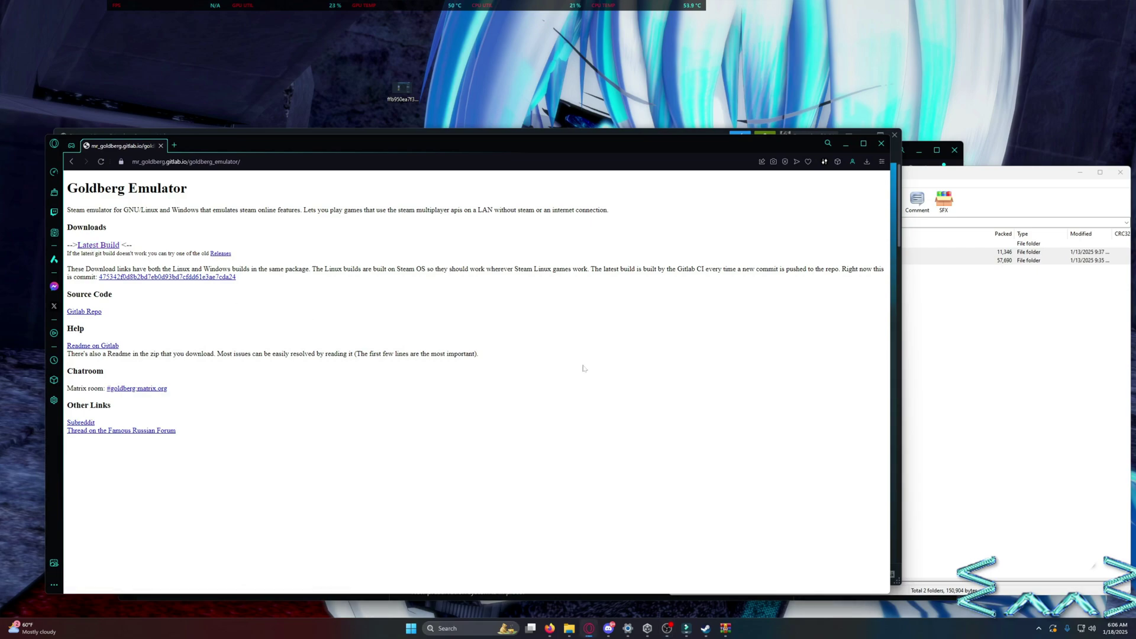
pyautogui.moveTo(729, 625)
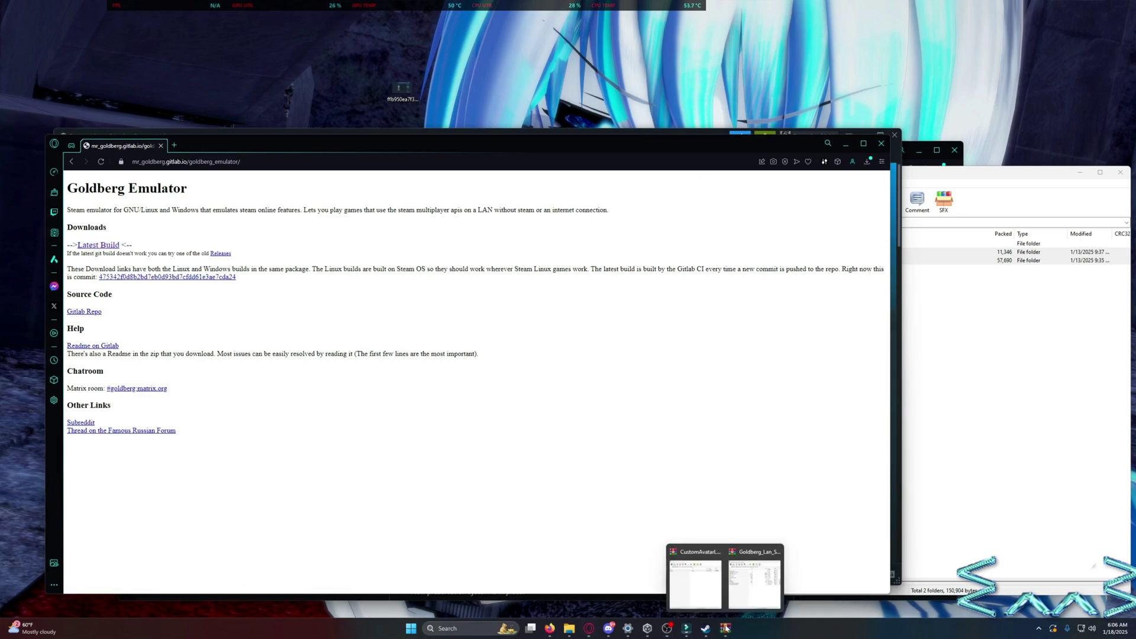
pyautogui.click(744, 588)
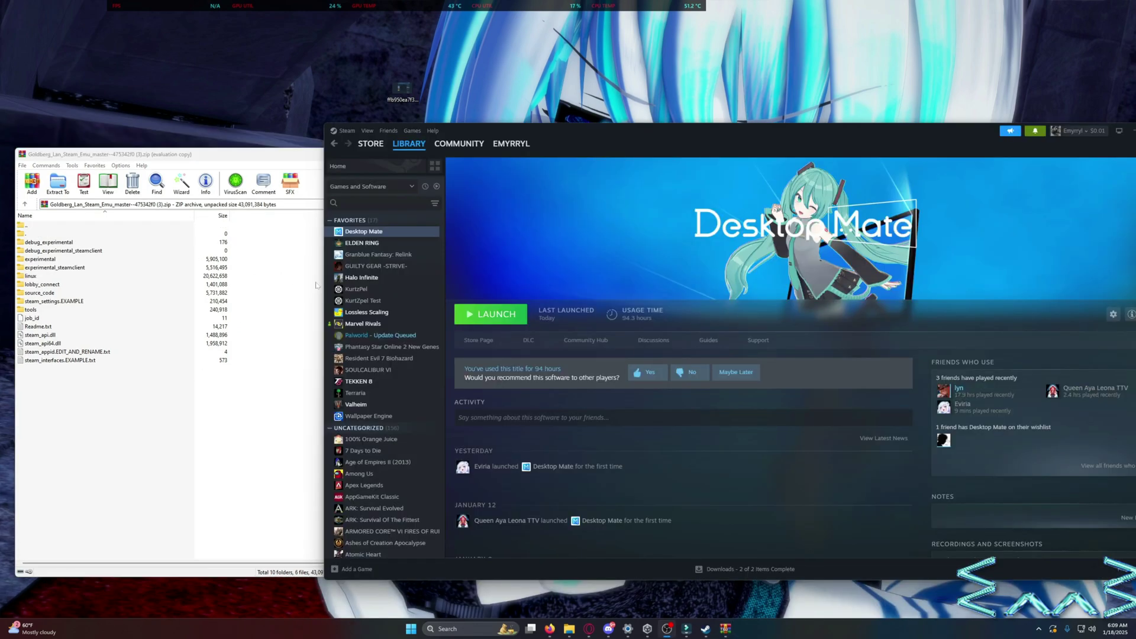
# - Browse Desktop Mate's local files from Steam and copy the Desktop Mate folder from steamapps\common to the desktop
pyautogui.rightClick(380, 237)
pyautogui.moveTo(417, 287)
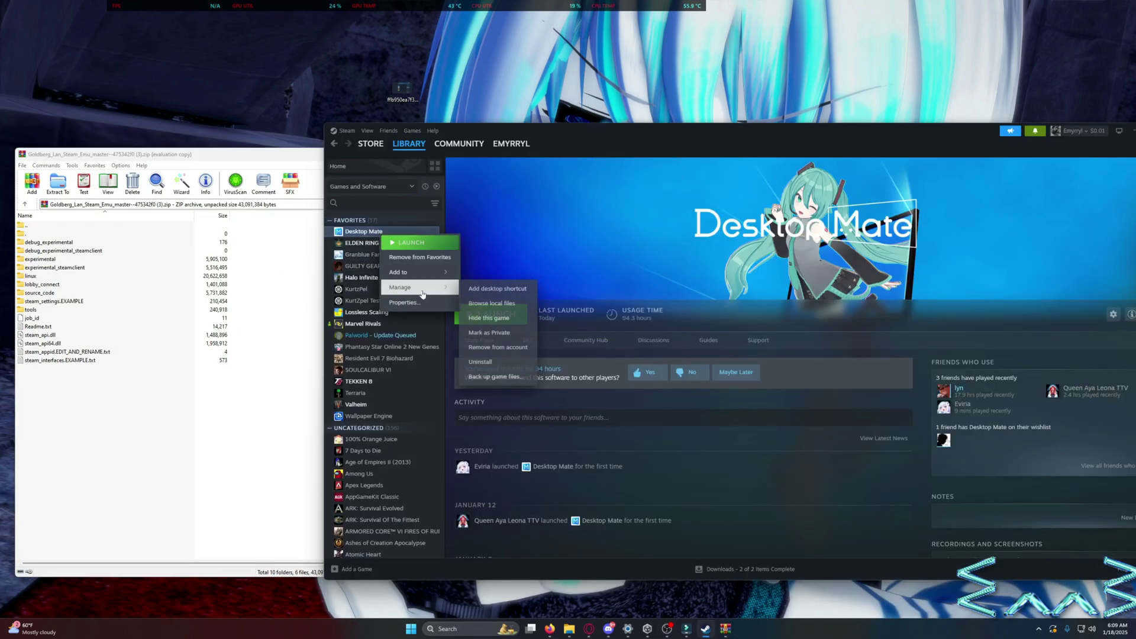
pyautogui.click(508, 304)
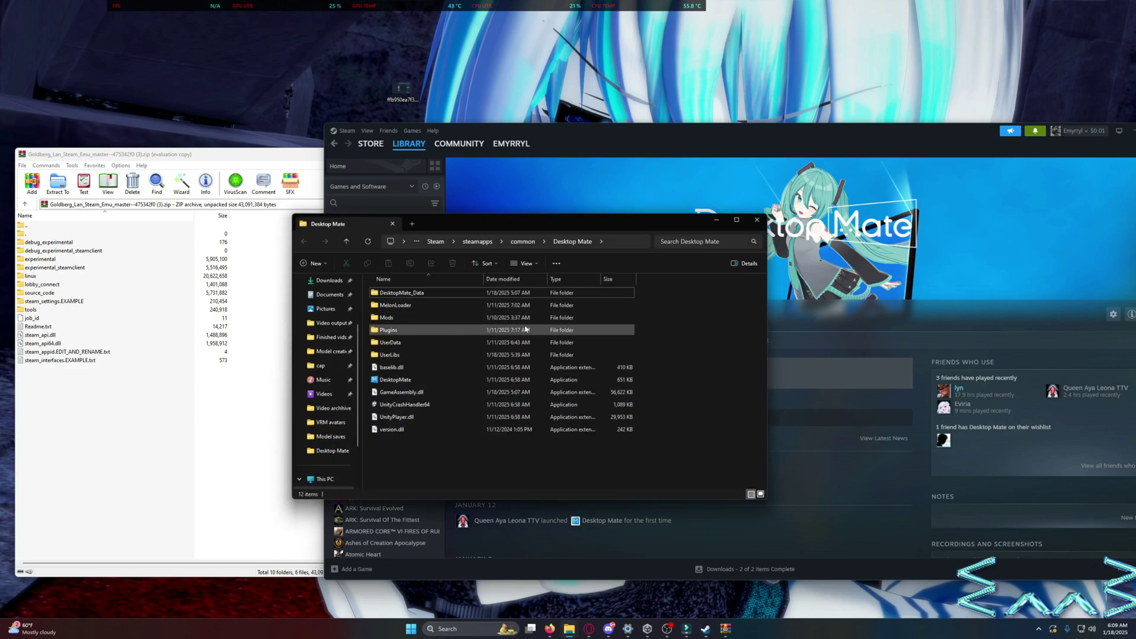
pyautogui.click(523, 242)
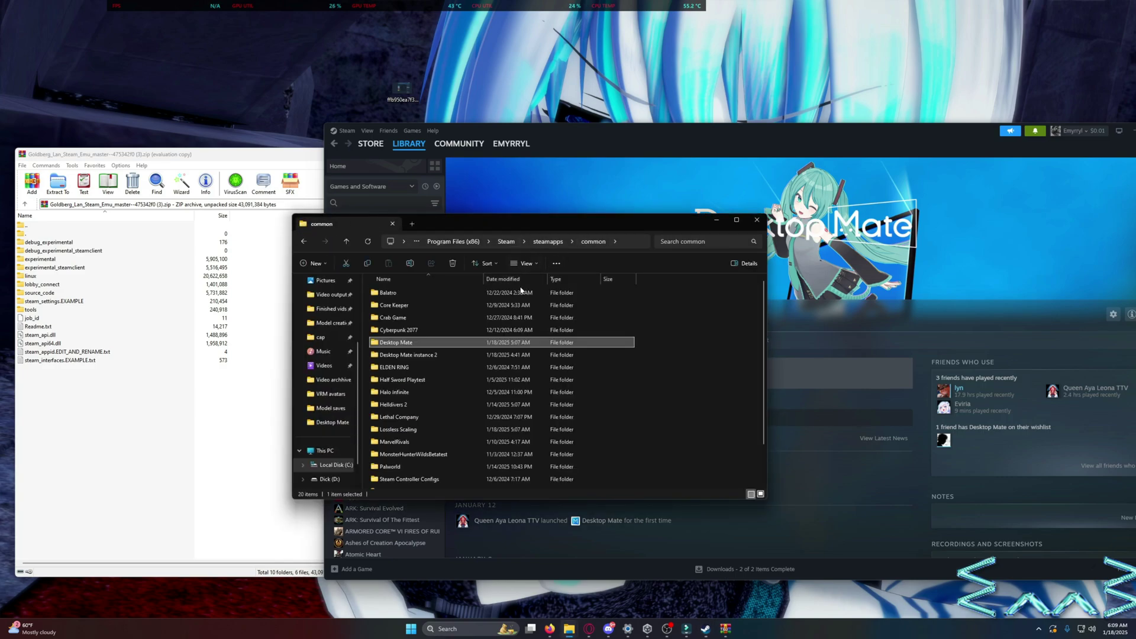
pyautogui.click(407, 347)
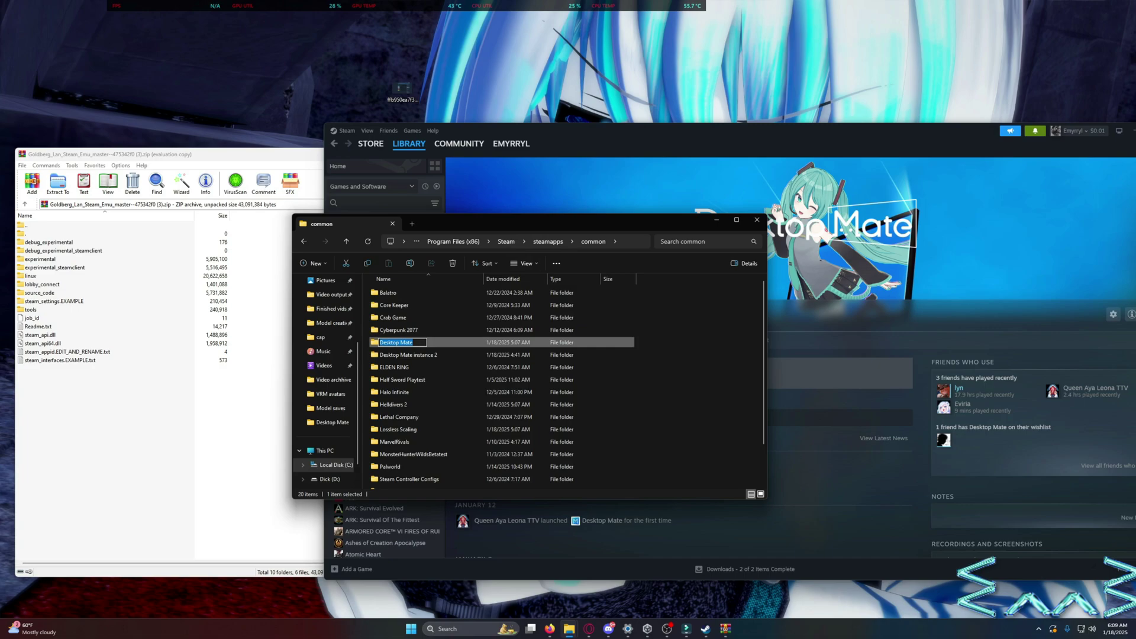
pyautogui.click(440, 346)
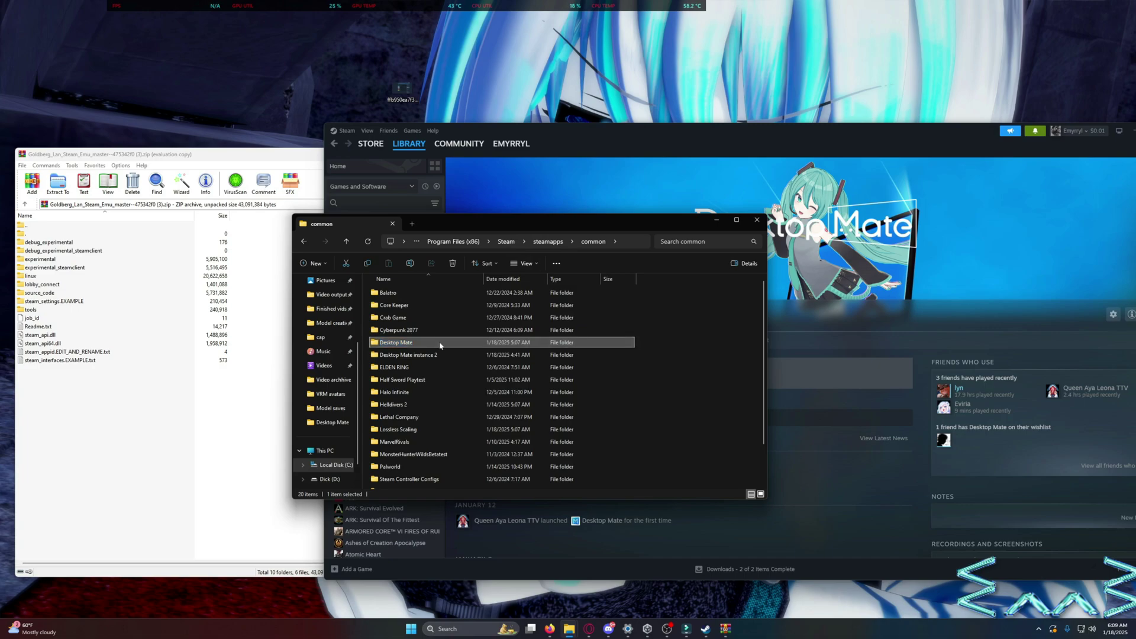
pyautogui.click(263, 91)
pyautogui.hotkey('ctrl', 'v')
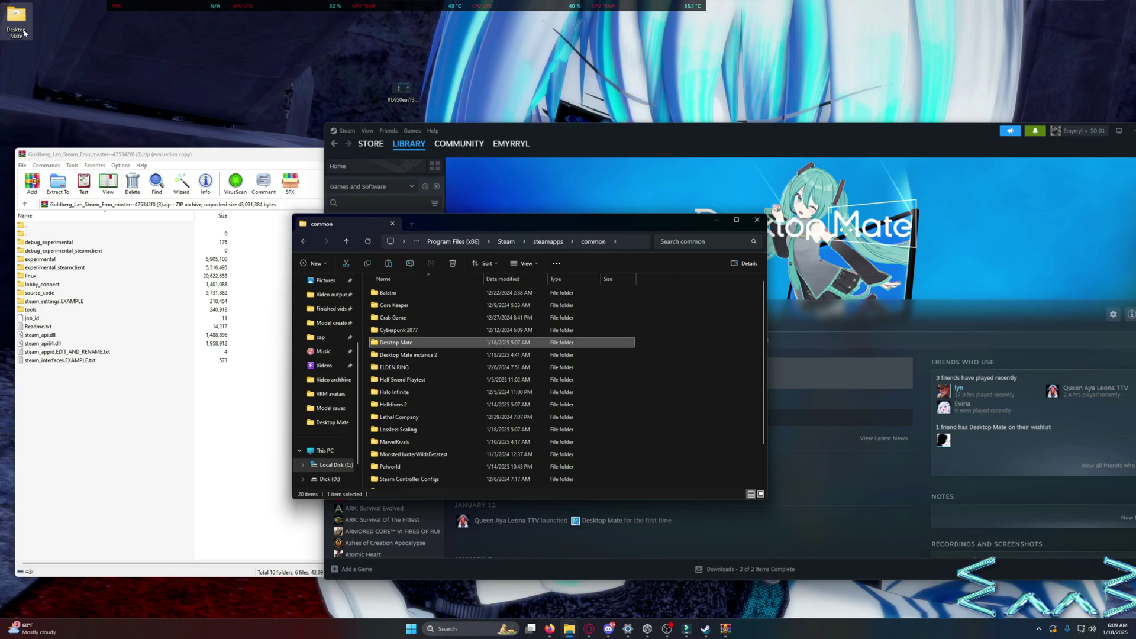
# - Move the copied folder away from the desktop's corner and rename it as Desktop Mate instance 2
pyautogui.moveTo(16, 18); pyautogui.dragTo(98, 71)
pyautogui.rightClick(98, 71)
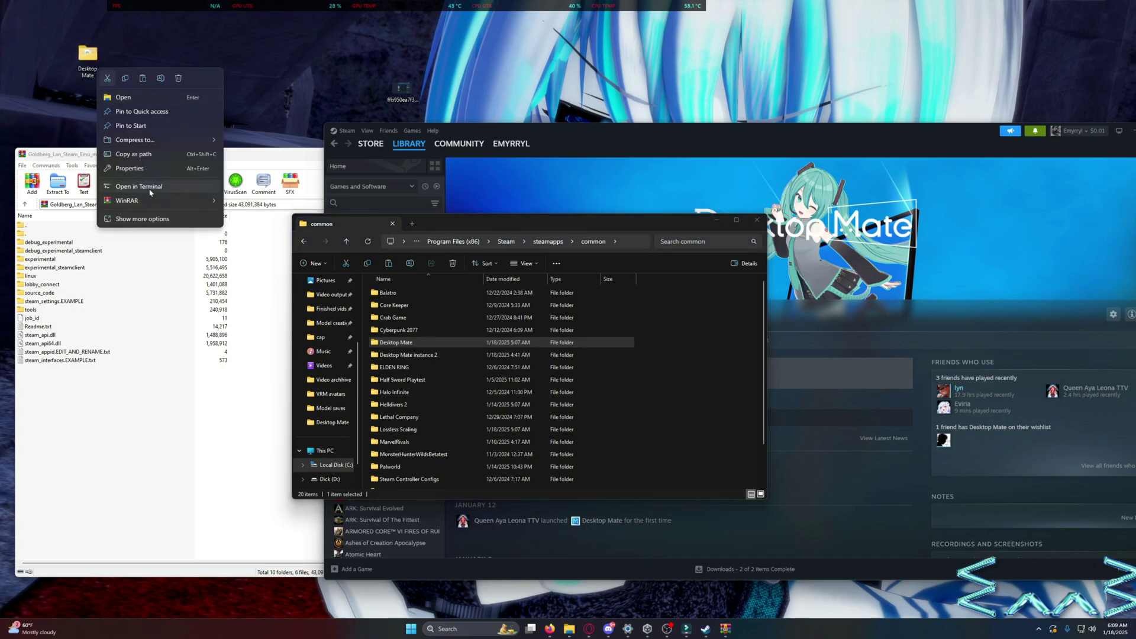
pyautogui.click(173, 218)
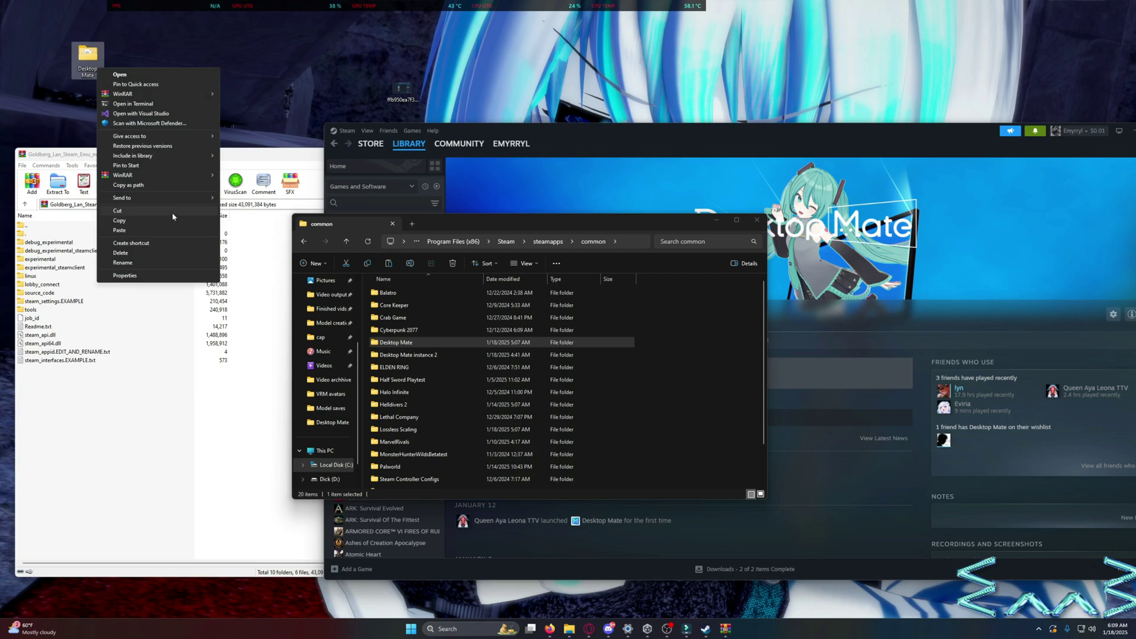
pyautogui.click(163, 263)
pyautogui.press('End')
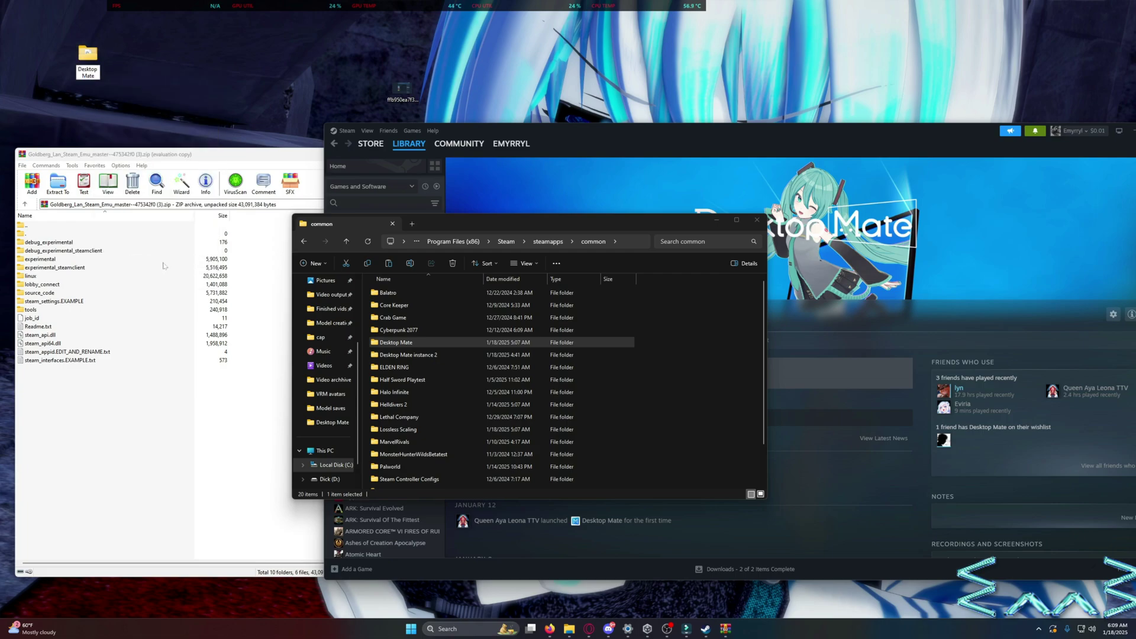
pyautogui.write('instance 2')
pyautogui.press('Return')
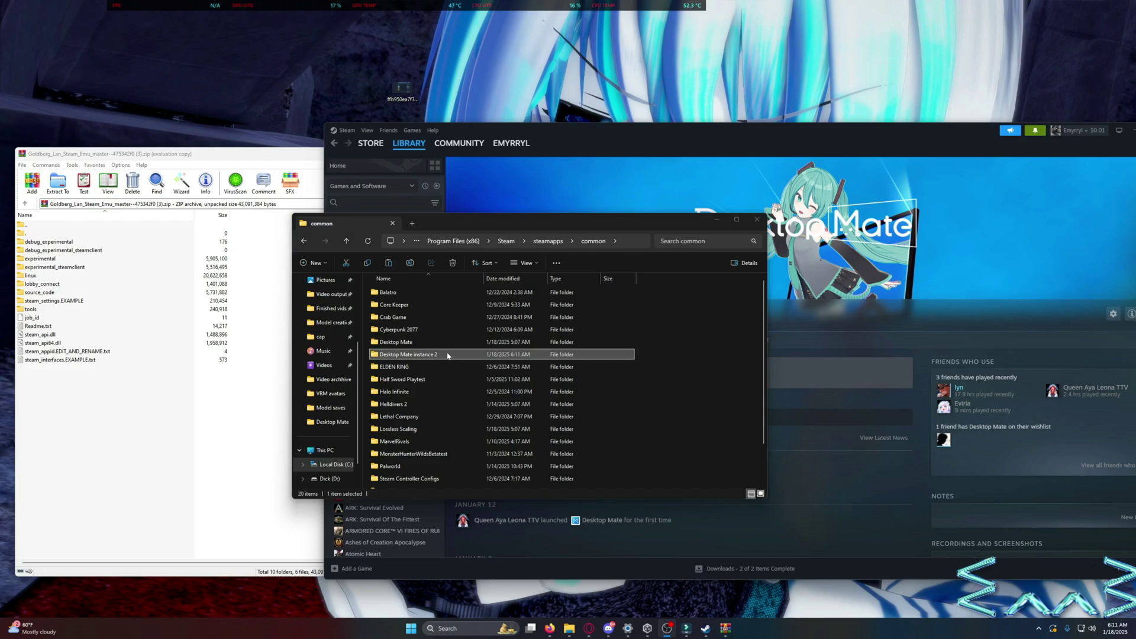
# - Create a desktop shortcut to the DesktopMate application inside the Desktop Mate instance 2 folder
pyautogui.doubleClick(449, 356)
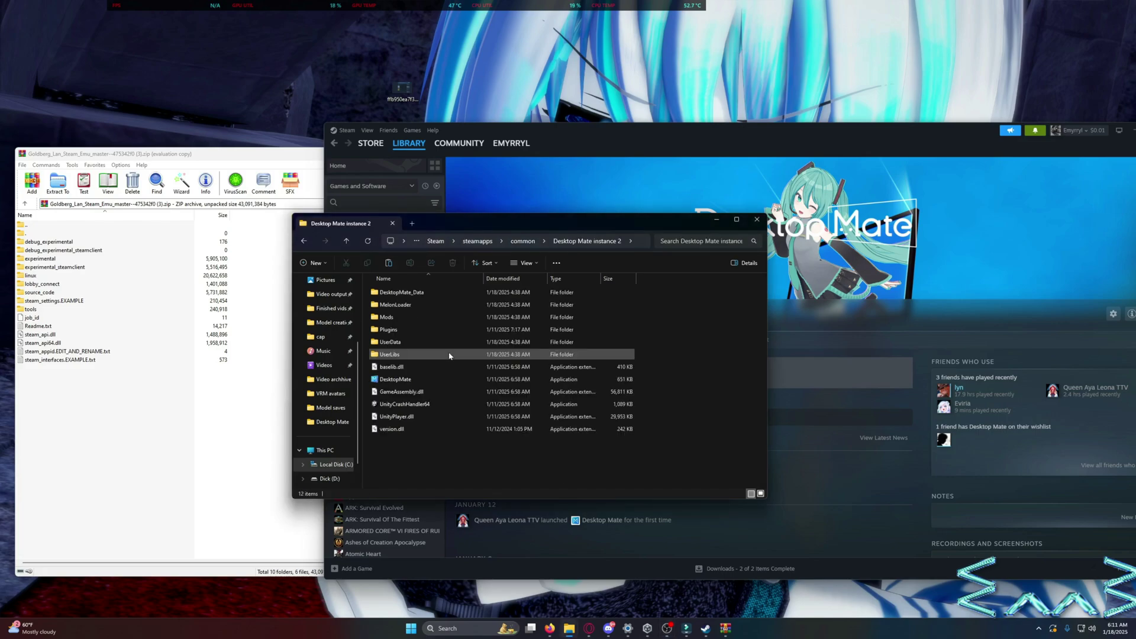
pyautogui.rightClick(416, 382)
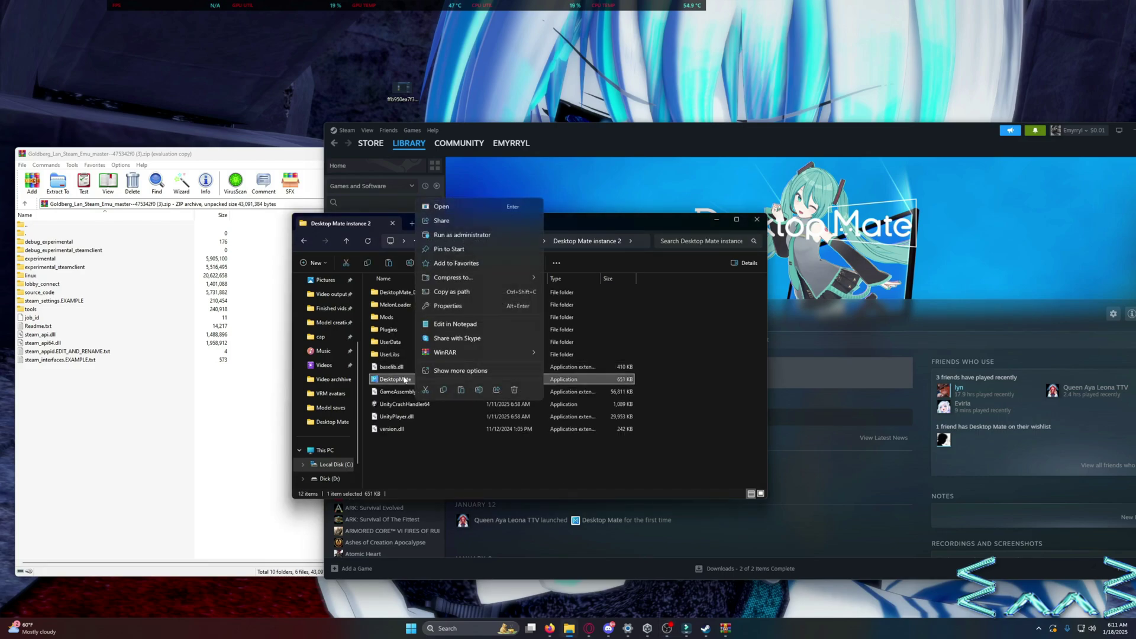
pyautogui.click(465, 376)
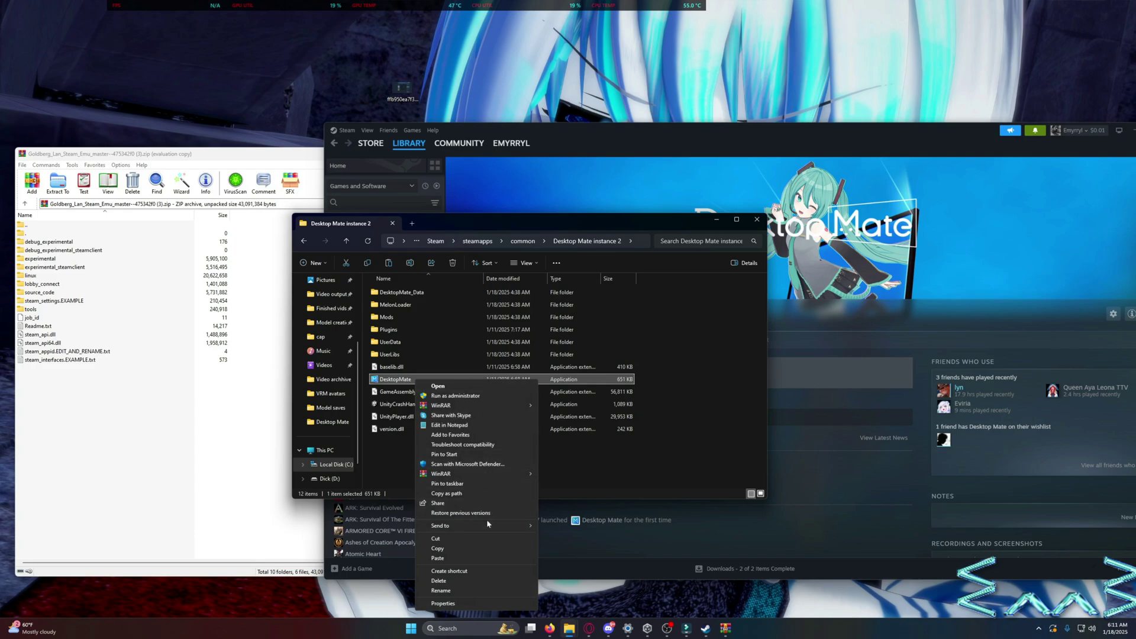
pyautogui.moveTo(474, 525)
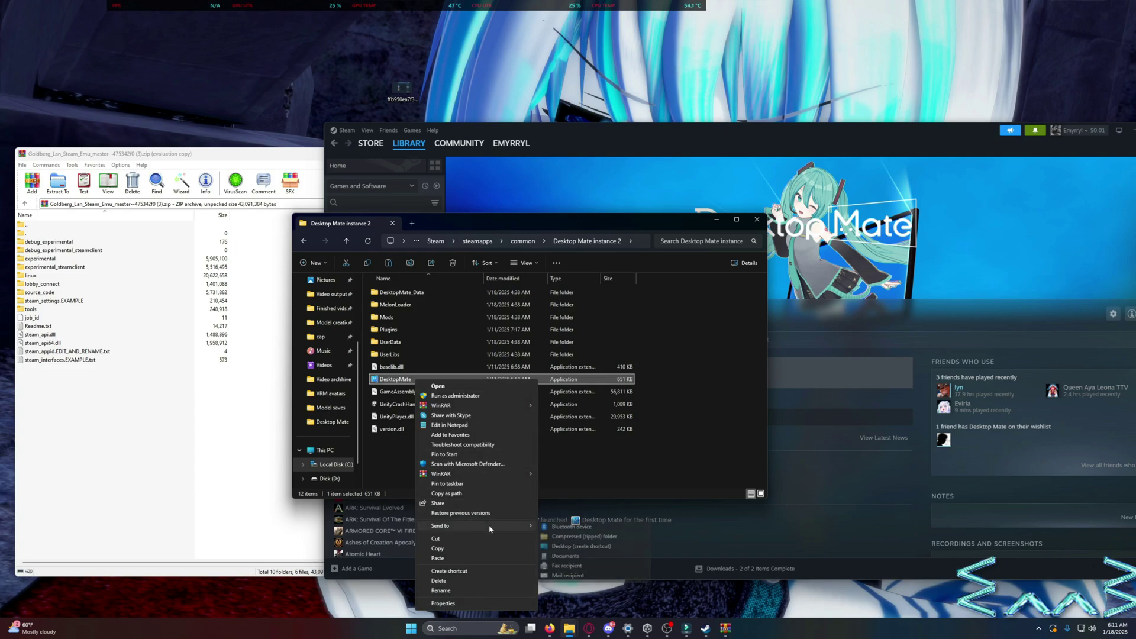
pyautogui.click(581, 546)
# - Try to rename the new desktop shortcut as Desktop mate instance 2
pyautogui.rightClick(27, 28)
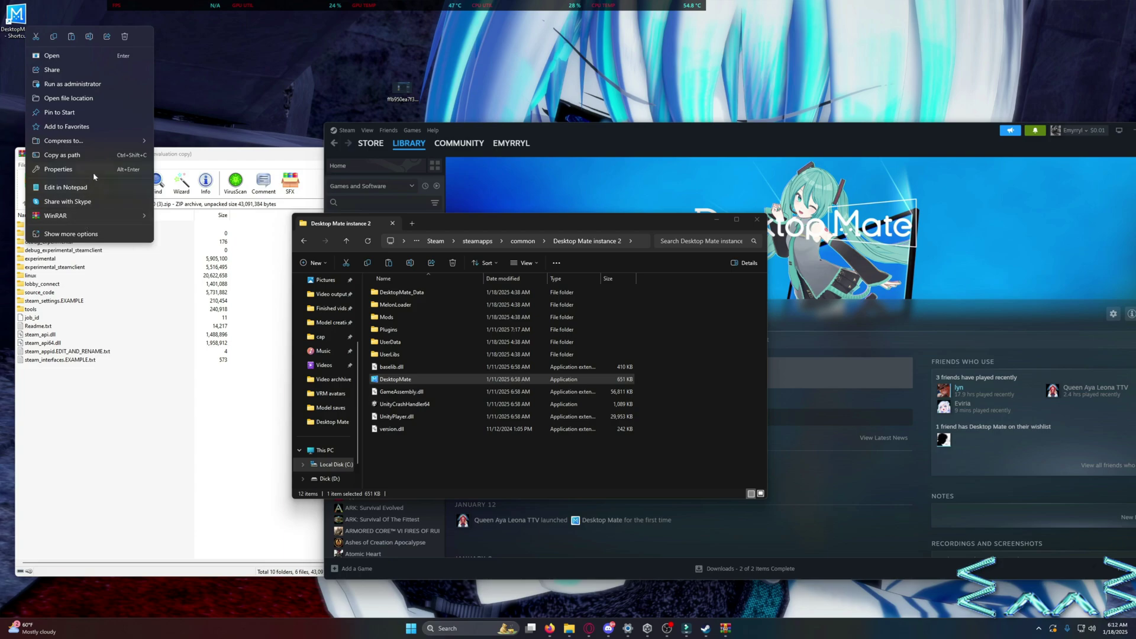
pyautogui.click(97, 234)
pyautogui.click(87, 252)
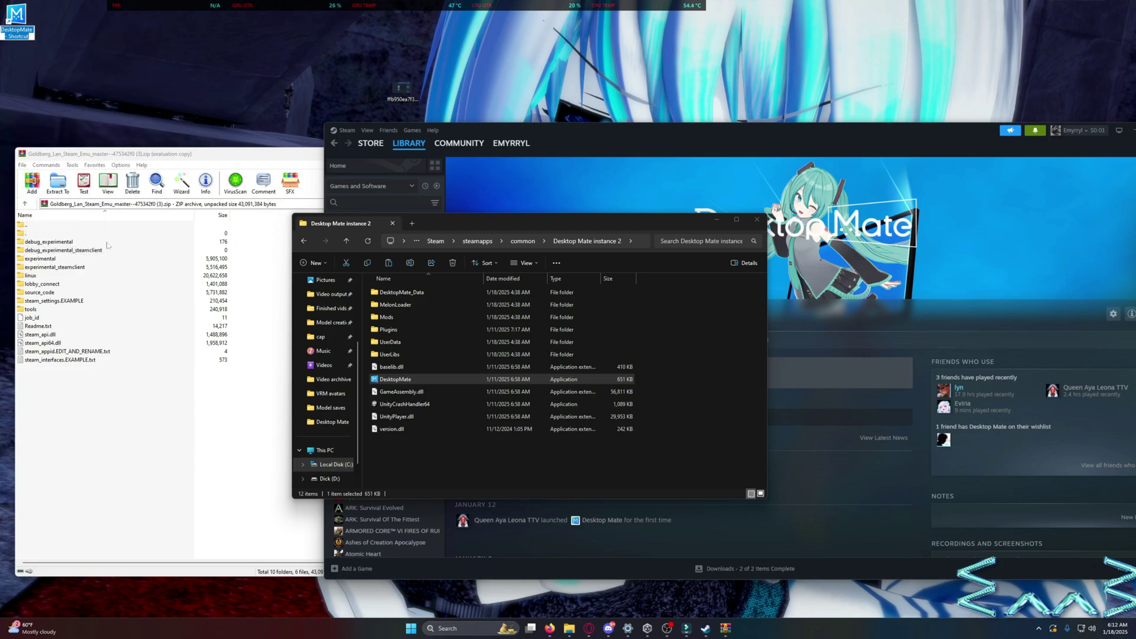
pyautogui.write('Desktop mate instance 2')
pyautogui.press('Return')
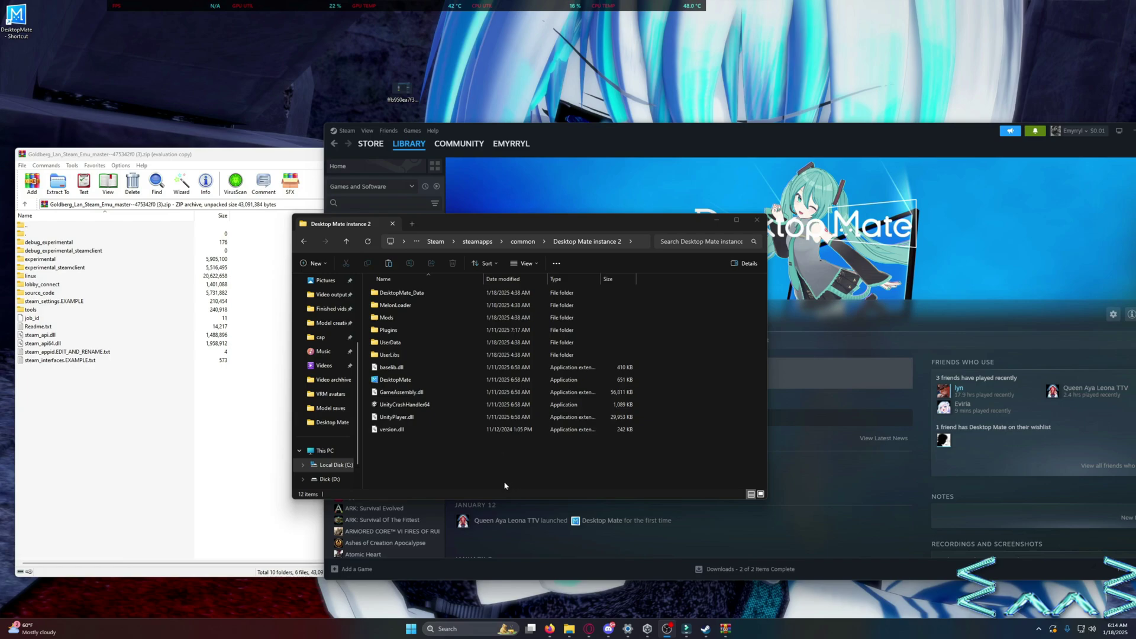
# - Copy steam_api64.dll from the Goldberg archive into DesktopMate_Data\Plugins\x86_64 inside the Desktop Mate instance 2 folder
pyautogui.doubleClick(413, 294)
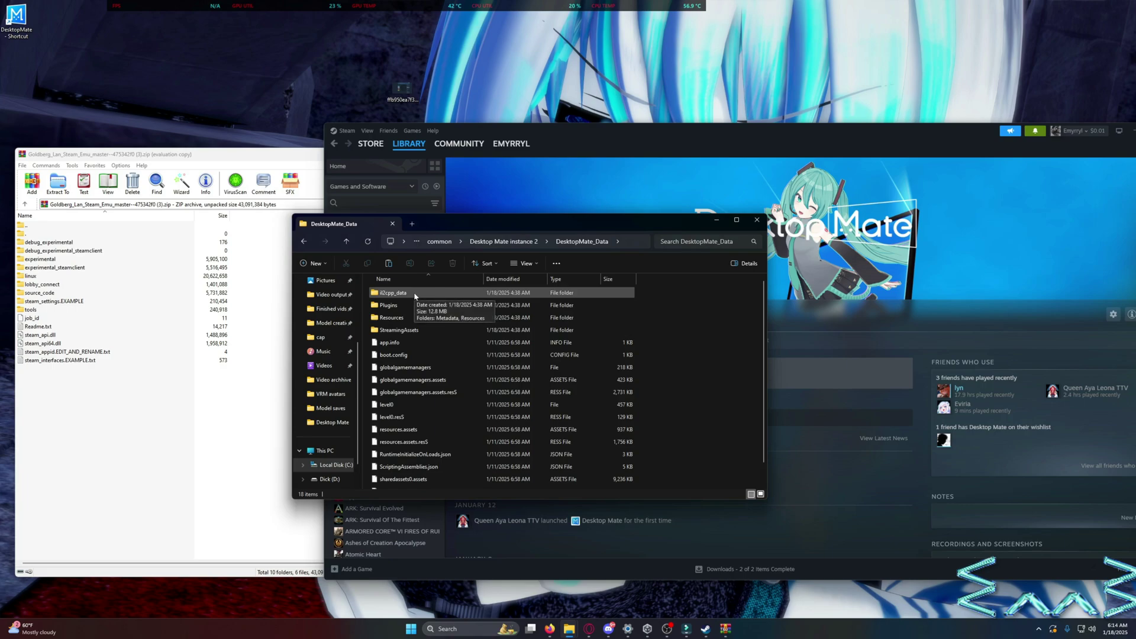
pyautogui.doubleClick(427, 307)
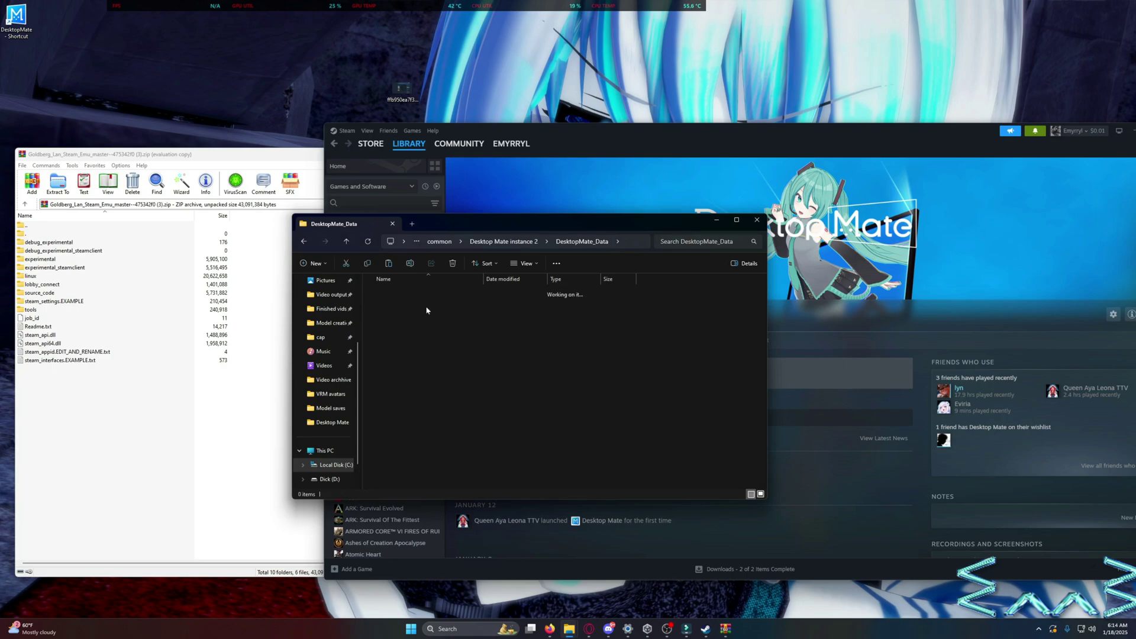
pyautogui.doubleClick(420, 293)
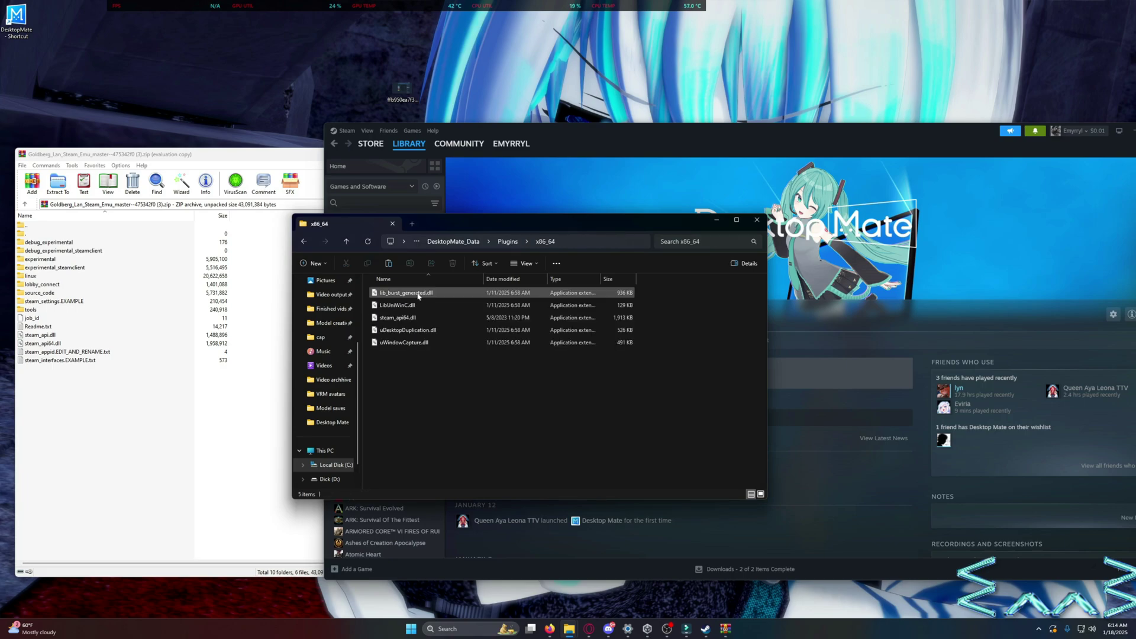
pyautogui.click(64, 401)
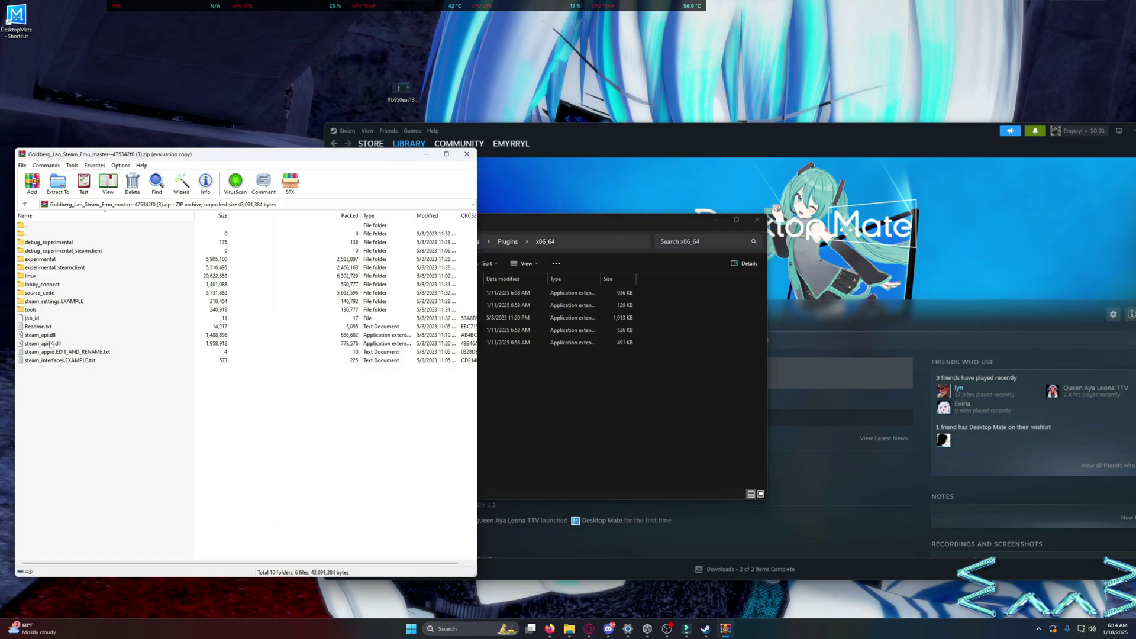
pyautogui.click(51, 345)
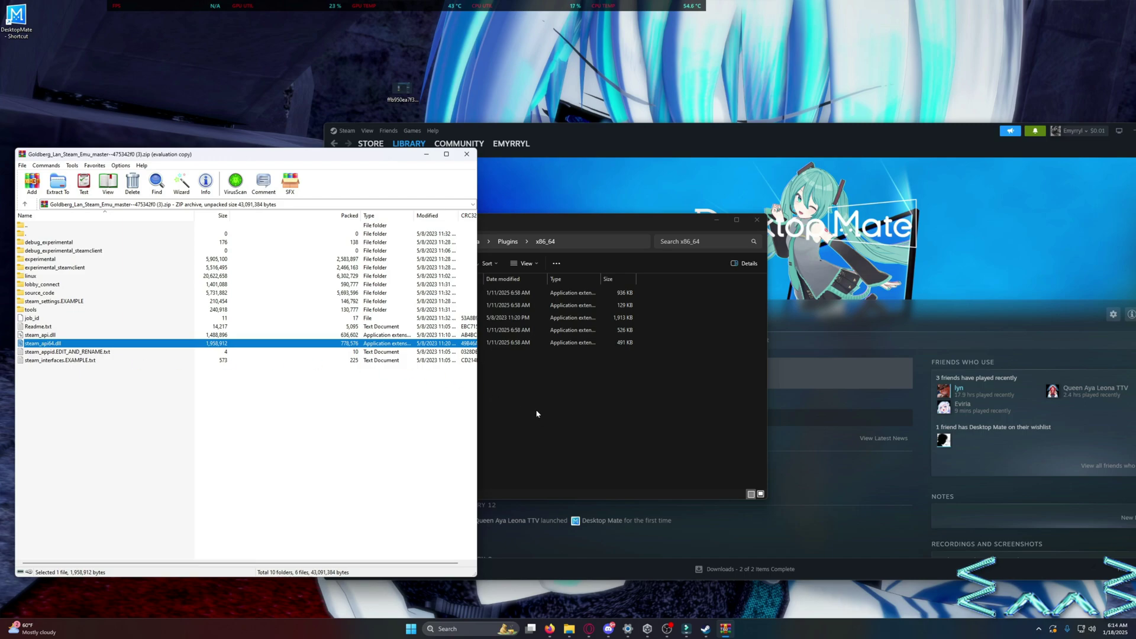
pyautogui.moveTo(537, 413); pyautogui.dragTo(533, 414)
pyautogui.click(522, 253)
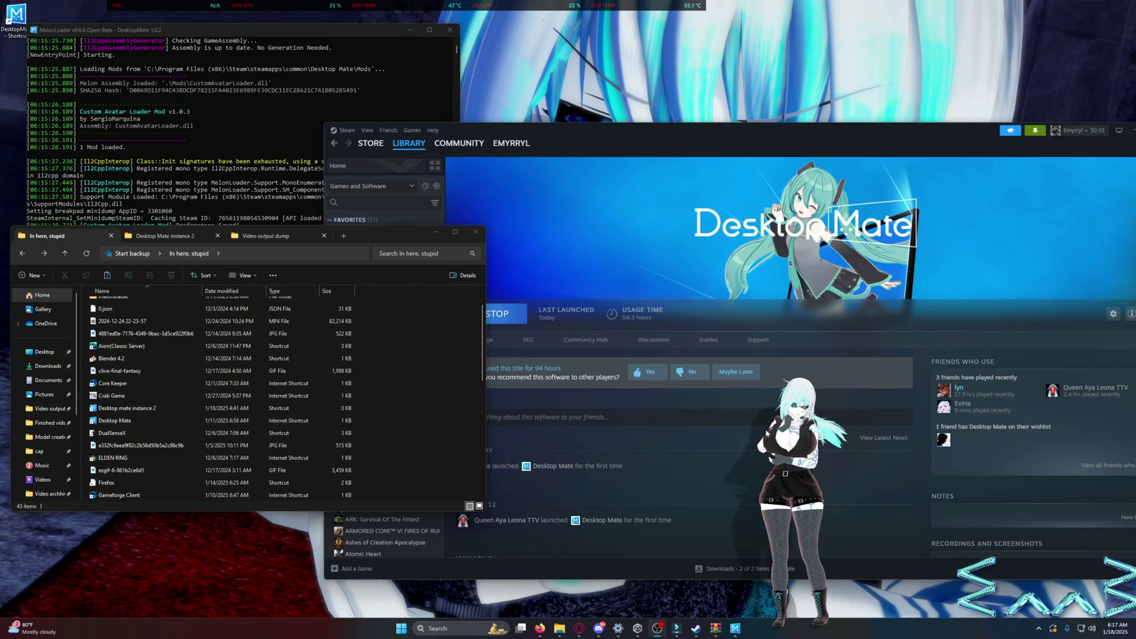
# - Launch the second game from the Desktop mate instance 2 shortcut and move its avatar beside the first avatar
pyautogui.click(486, 316)
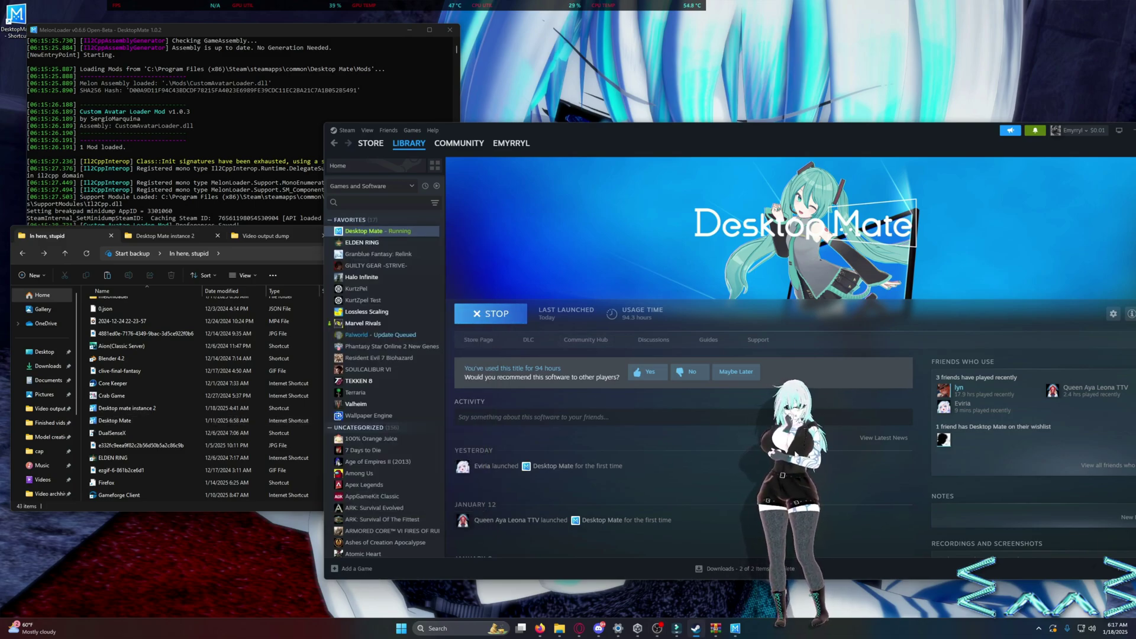
pyautogui.doubleClick(217, 408)
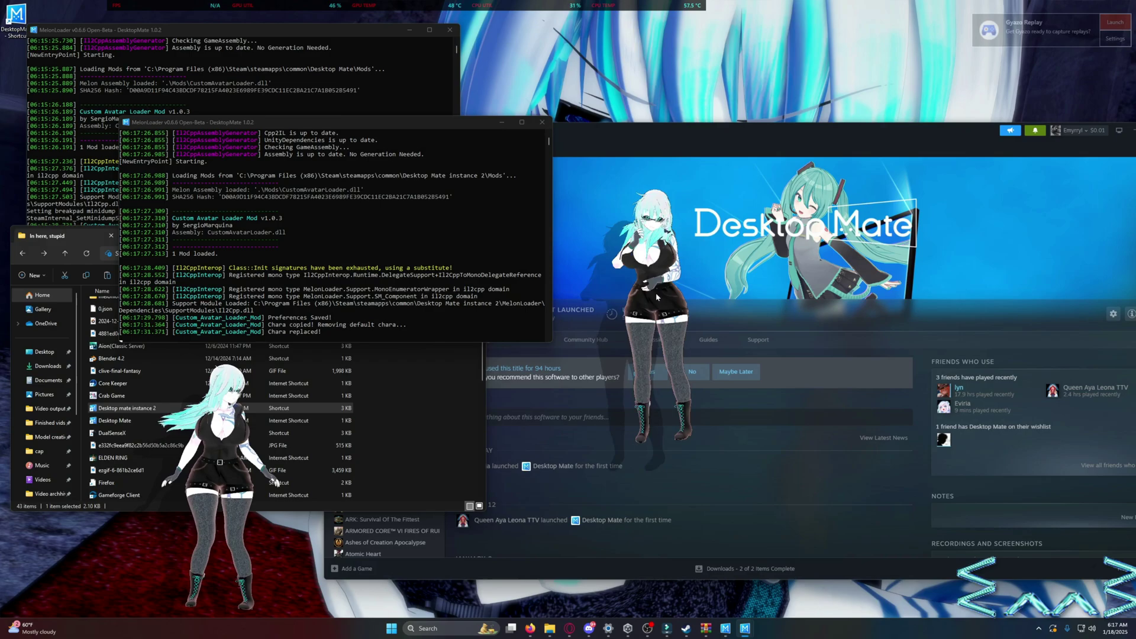
pyautogui.moveTo(657, 298); pyautogui.dragTo(402, 388)
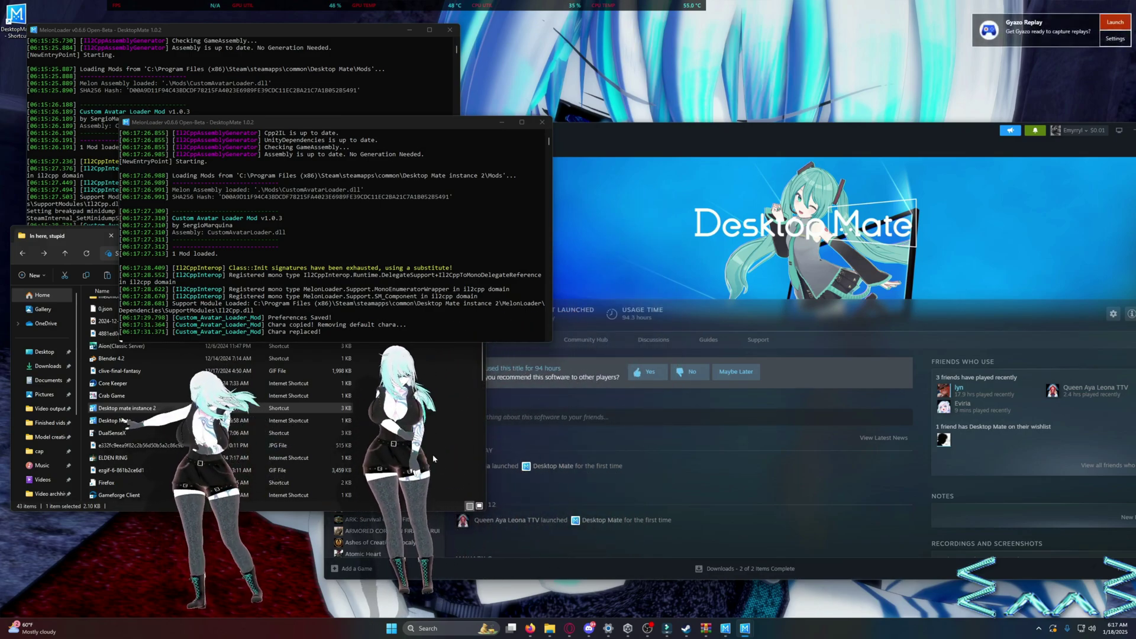